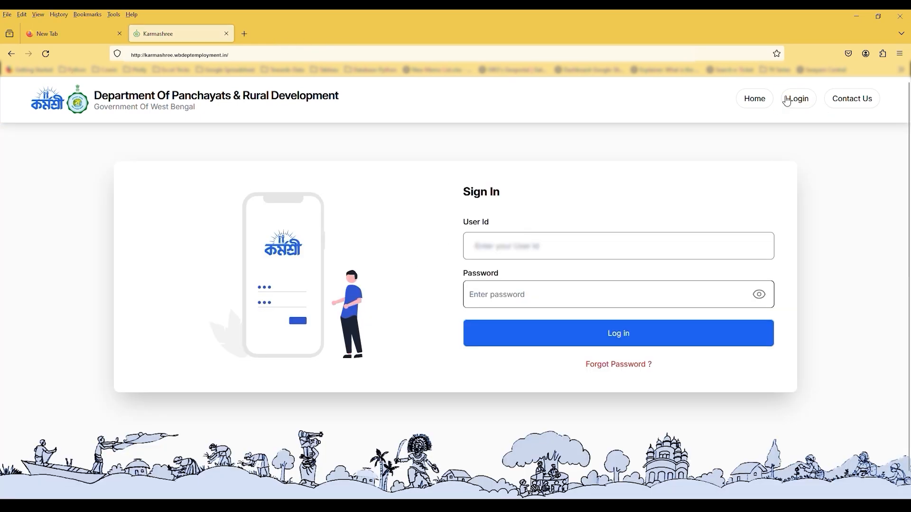
Log in with the user ID and password, then enter the one-time code
left_click(536, 246)
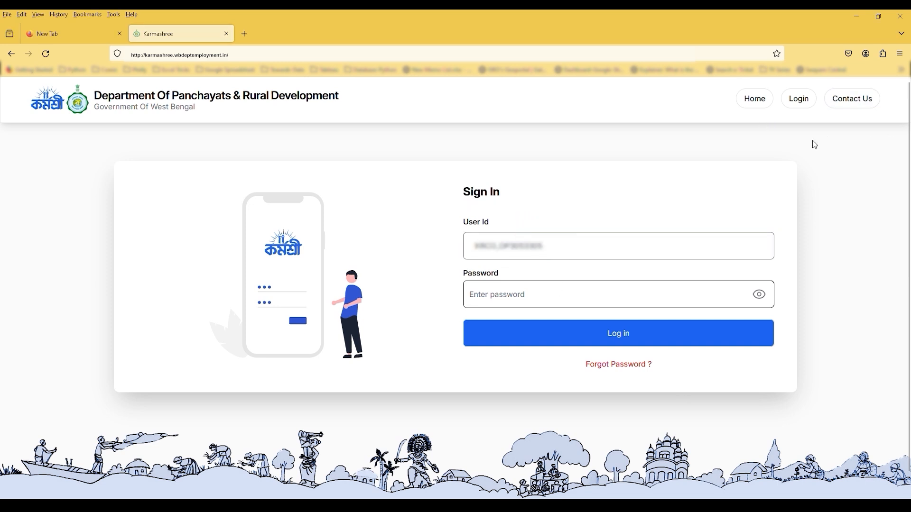
left_click(547, 303)
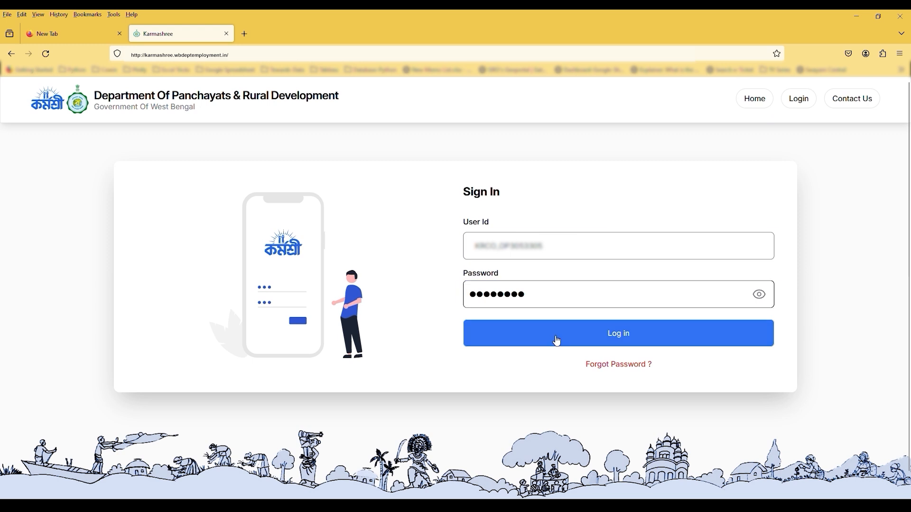
left_click(557, 341)
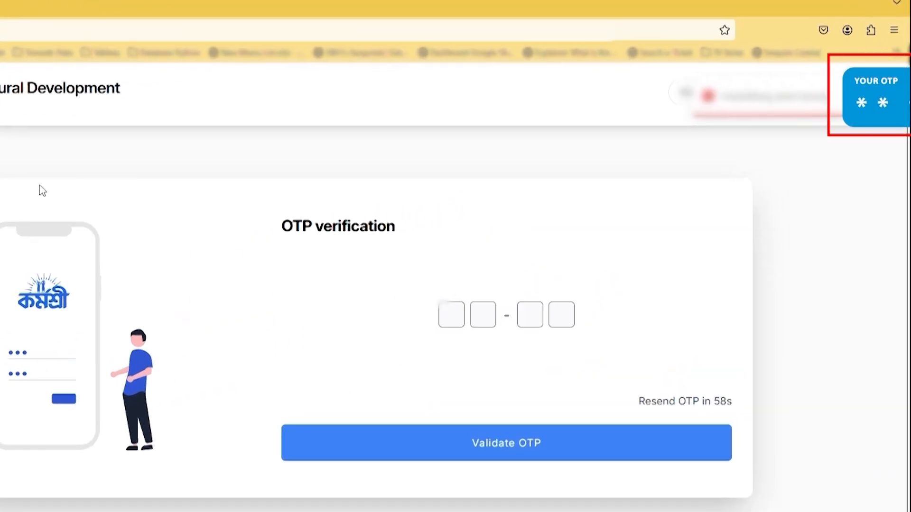
left_click(469, 325)
type("6666")
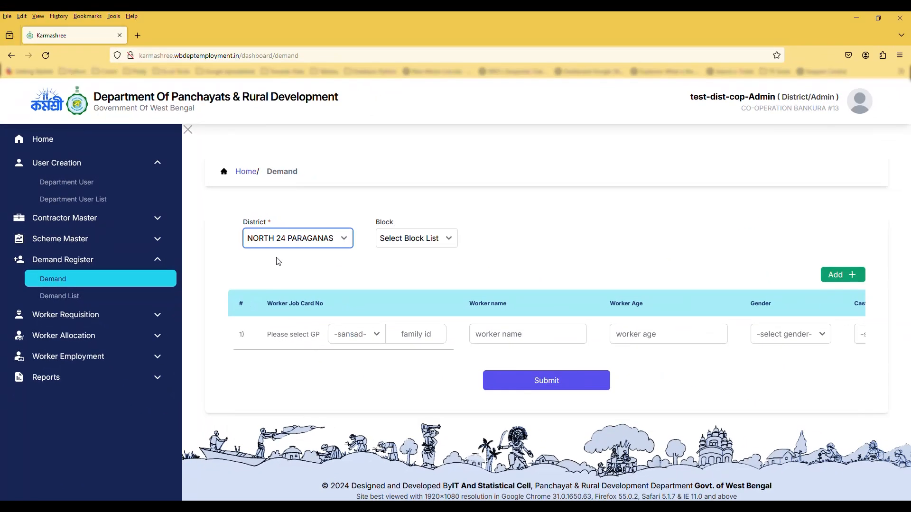
Set the demand location to NORTH 24 PARAGANAS district, AMDANGA block, ADHATA gram panchayat
left_click(449, 239)
left_click(420, 261)
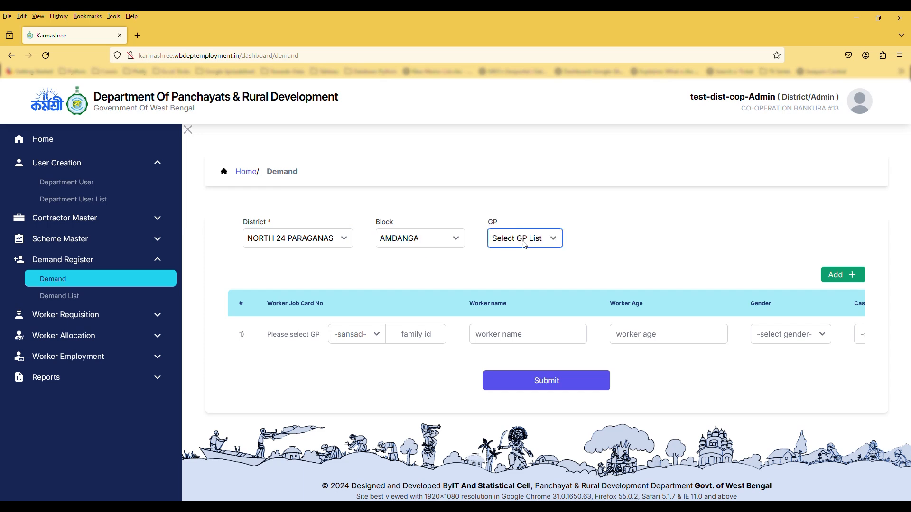
left_click(524, 263)
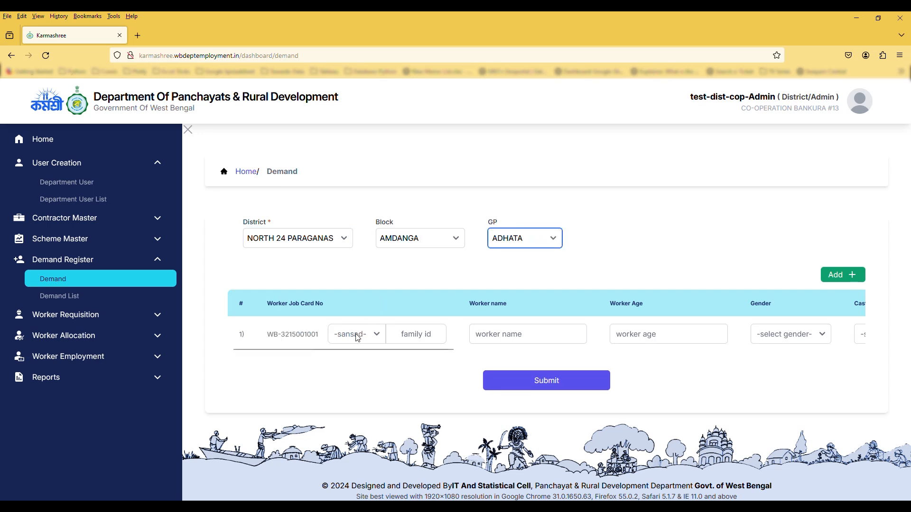
Start row 1 with sansad 14, family id 123 and worker name testworkerdirect
left_click(335, 274)
left_click(408, 341)
type("123")
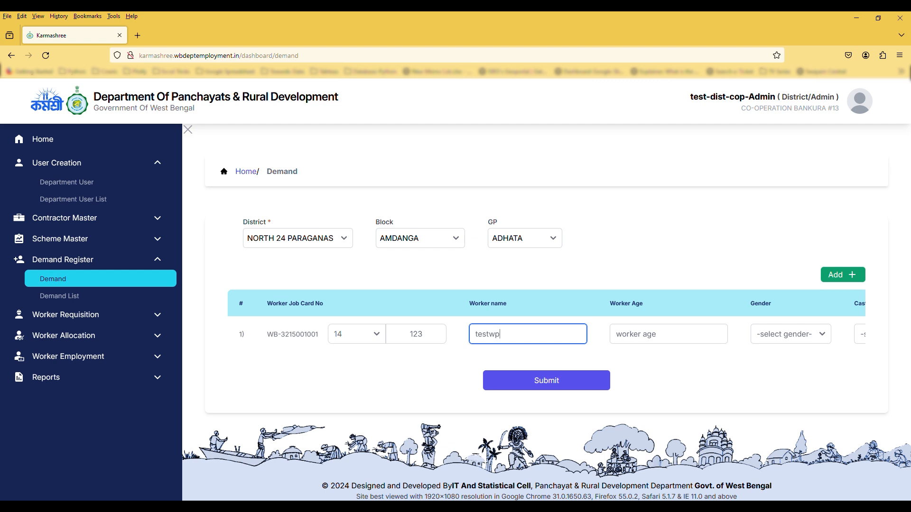
type("rker")
type("dw")
key("BackSpace")
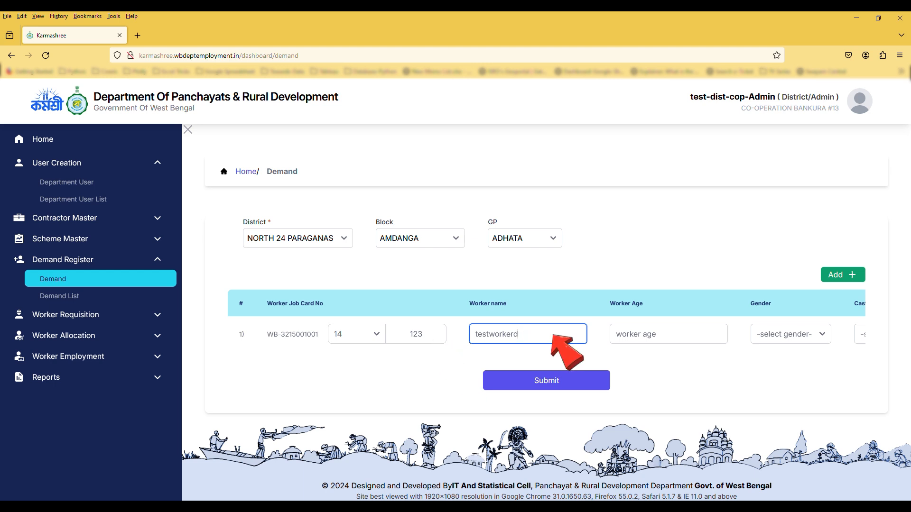
type("irect")
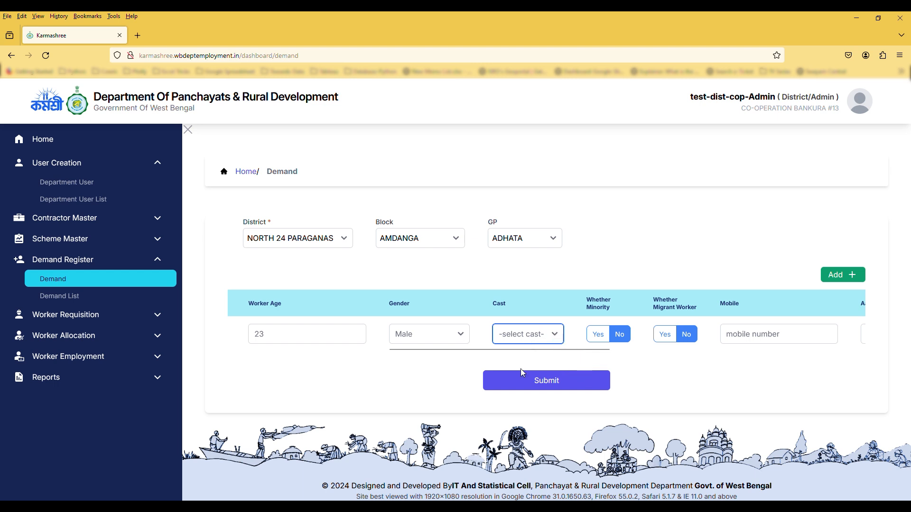
Set caste to ST, minority and migrant to Yes, and enter the worker's mobile number
left_click(521, 370)
left_click(598, 334)
left_click(664, 335)
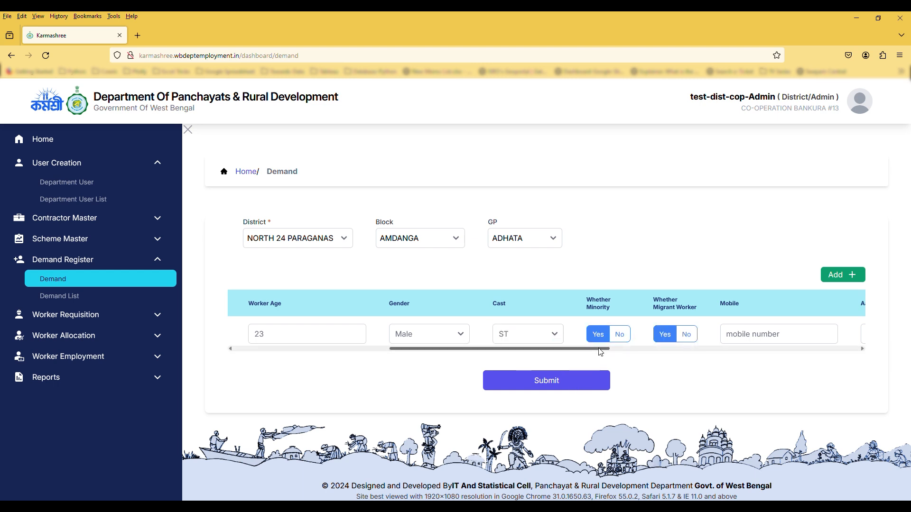
left_click_drag(598, 349, 683, 350)
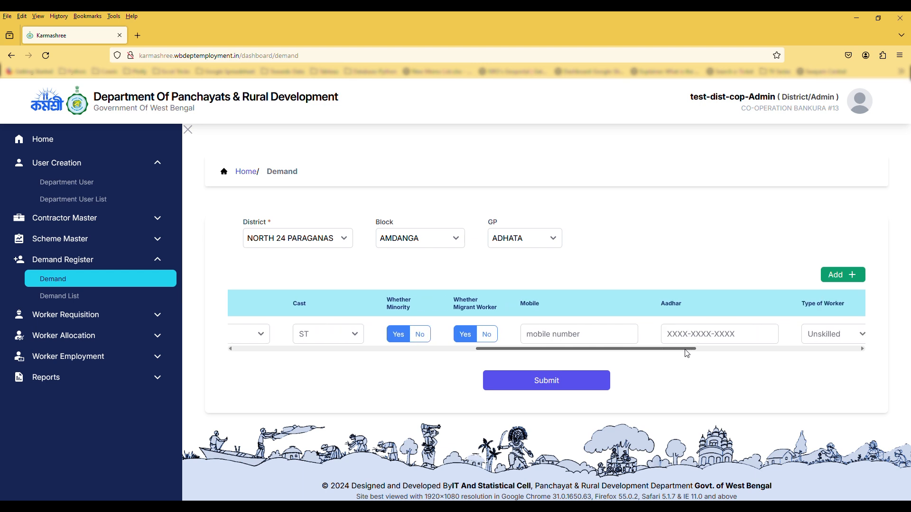
left_click(589, 339)
type("6454545454")
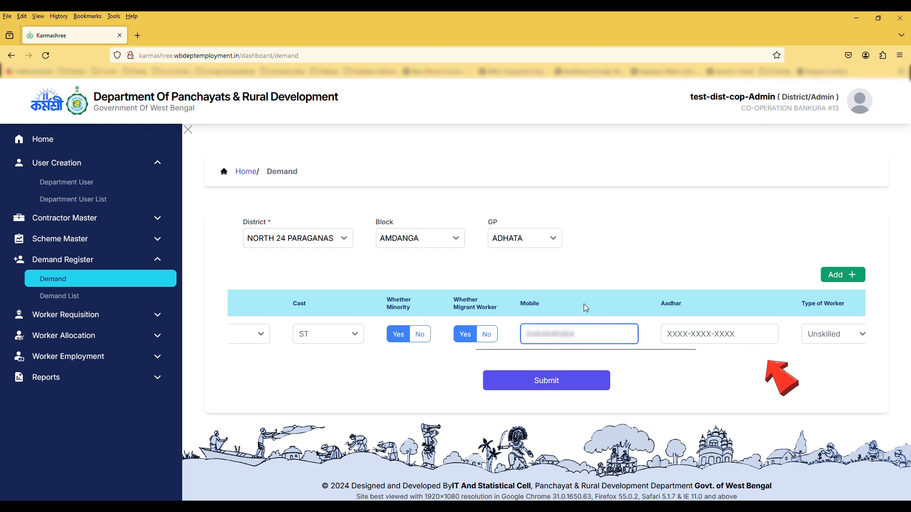
Set the work application date to 13/06/2024
left_click_drag(590, 349, 757, 359)
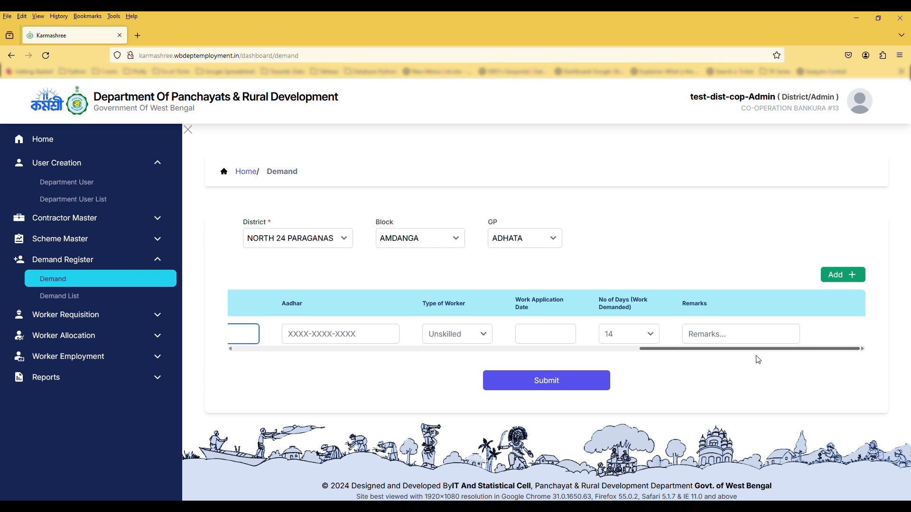
left_click(568, 335)
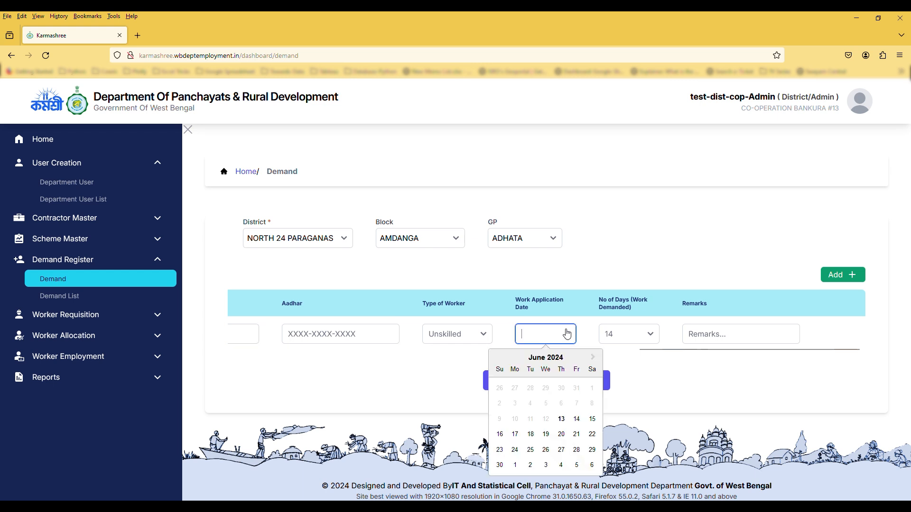
left_click(562, 420)
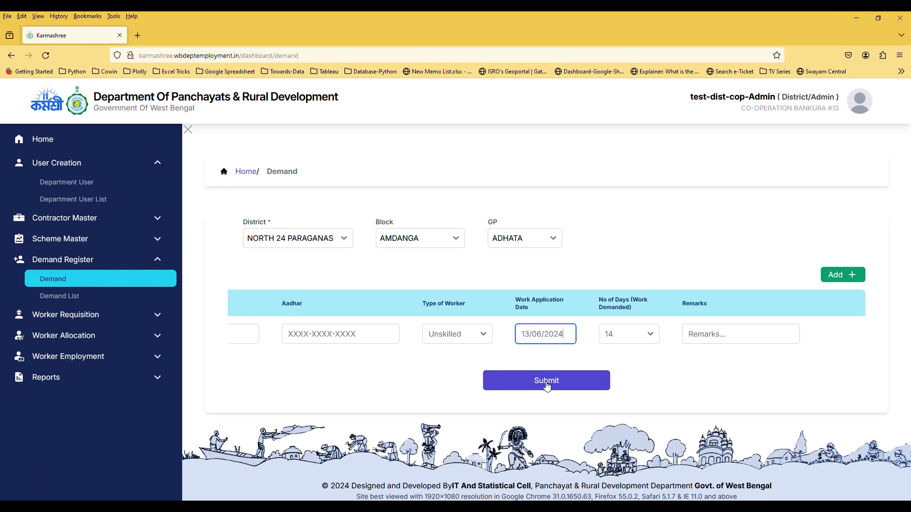
Add the worker row and submit, creating demand DEMD563169 shown atop the Demand List
left_click(844, 274)
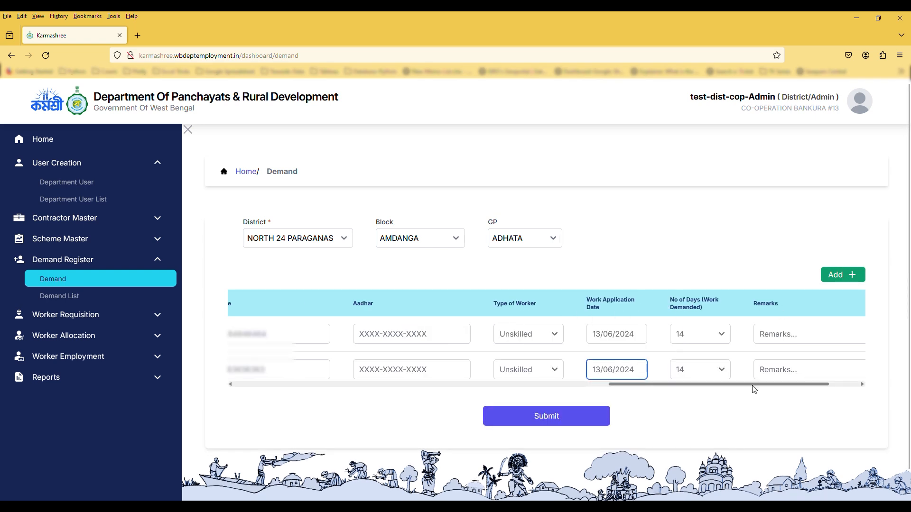
left_click(591, 416)
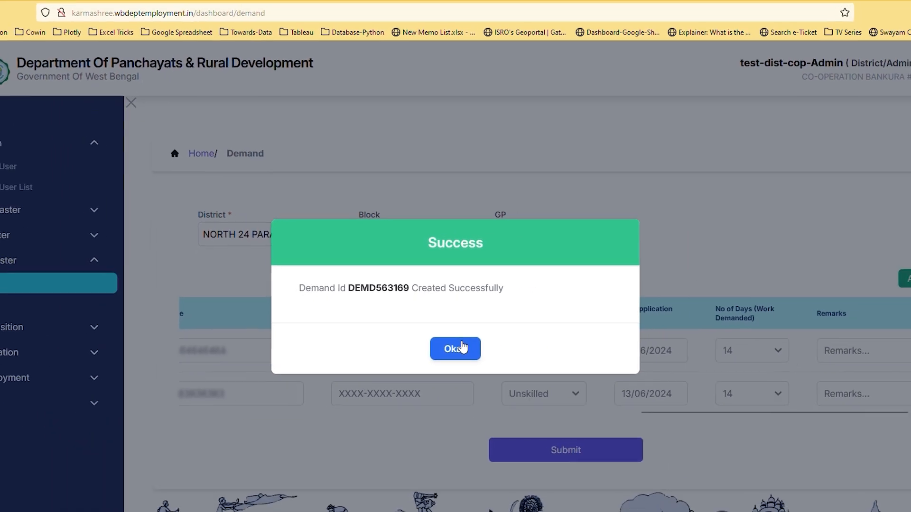
left_click(462, 353)
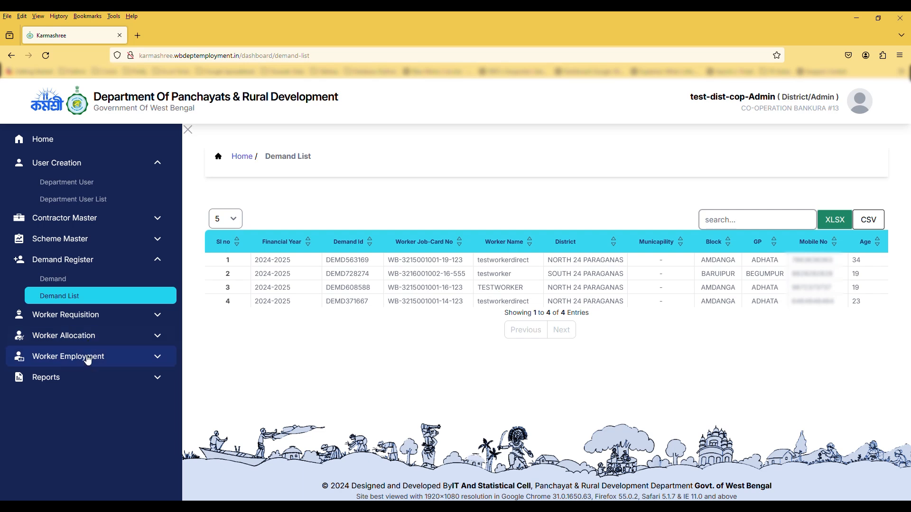
Open the Direct Employment form and set the area type to Rural
left_click(88, 360)
left_click(89, 393)
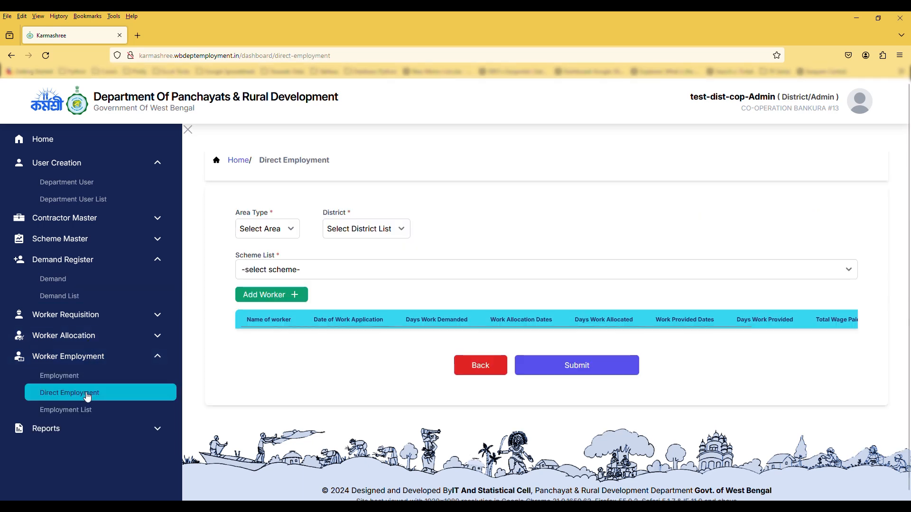
left_click(267, 229)
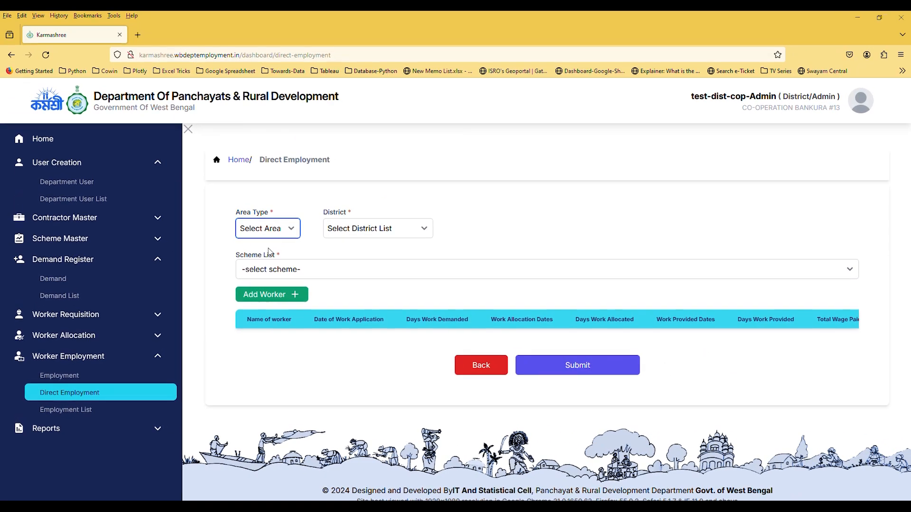
left_click(434, 152)
Set district NORTH 24 PARAGANAS, block AMDANGA, gram panchayat ADHATA, and pick a scheme
left_click(359, 230)
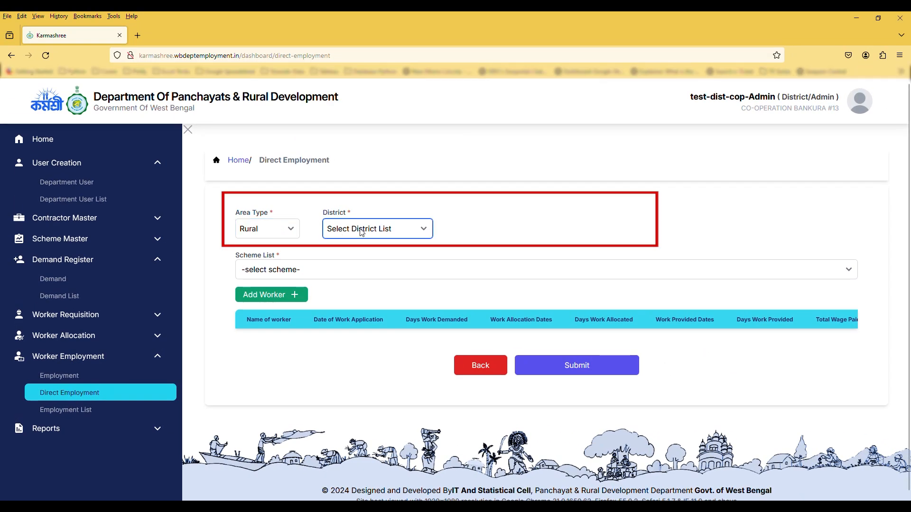
left_click(367, 254)
left_click(484, 232)
left_click(491, 252)
left_click(591, 236)
left_click(340, 273)
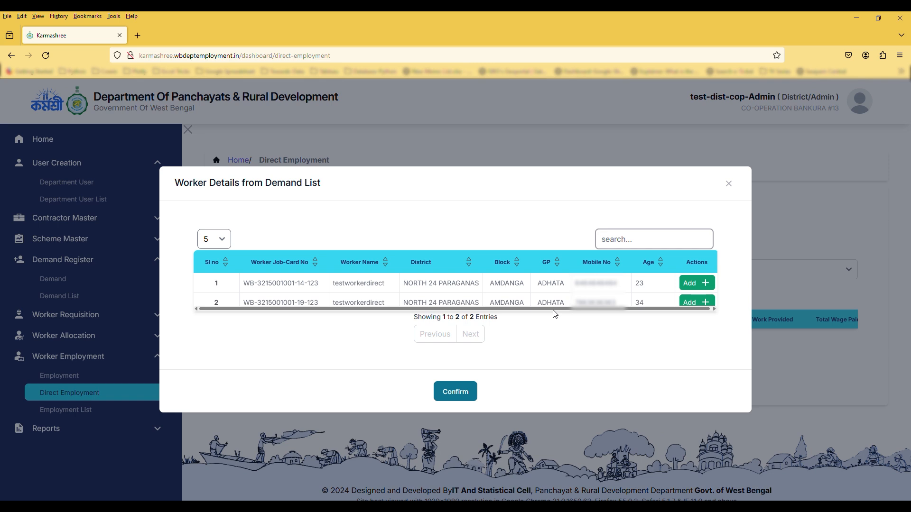
Add both workers from the demand list into the employment form
left_click_drag(554, 309, 630, 313)
left_click(704, 284)
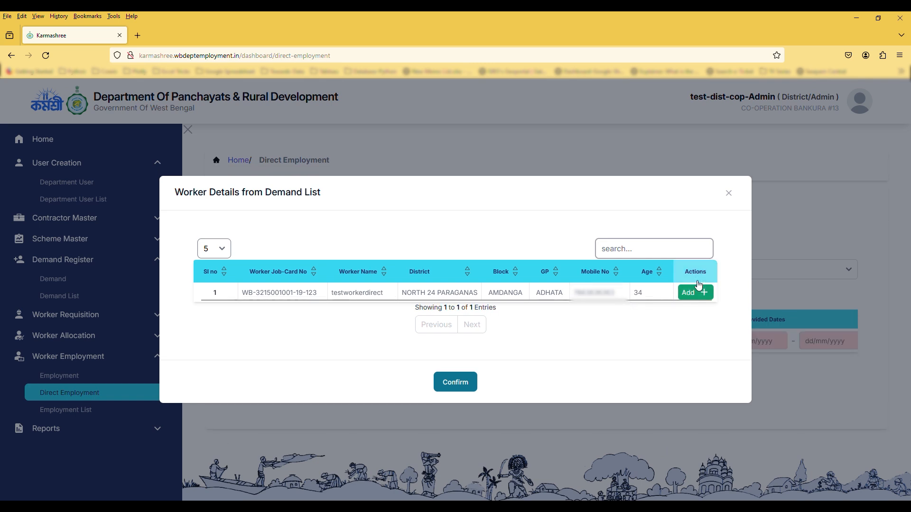
left_click(700, 293)
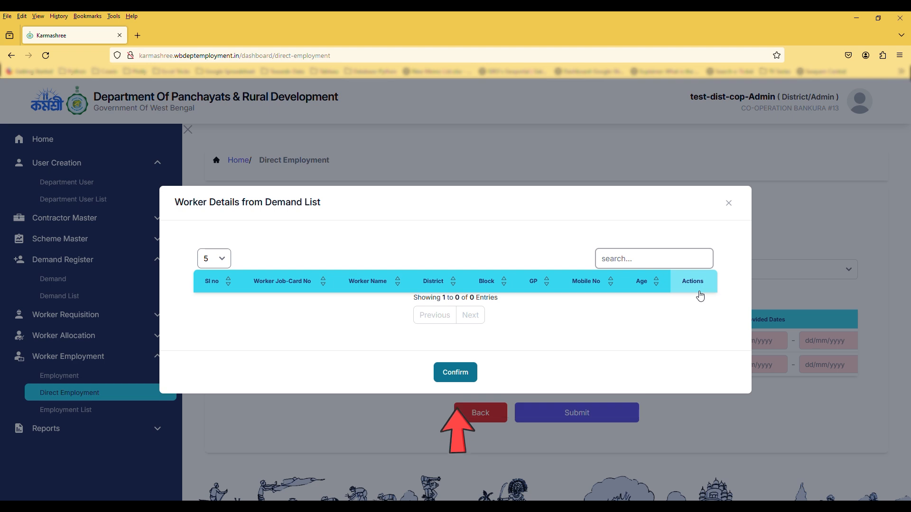
left_click(456, 372)
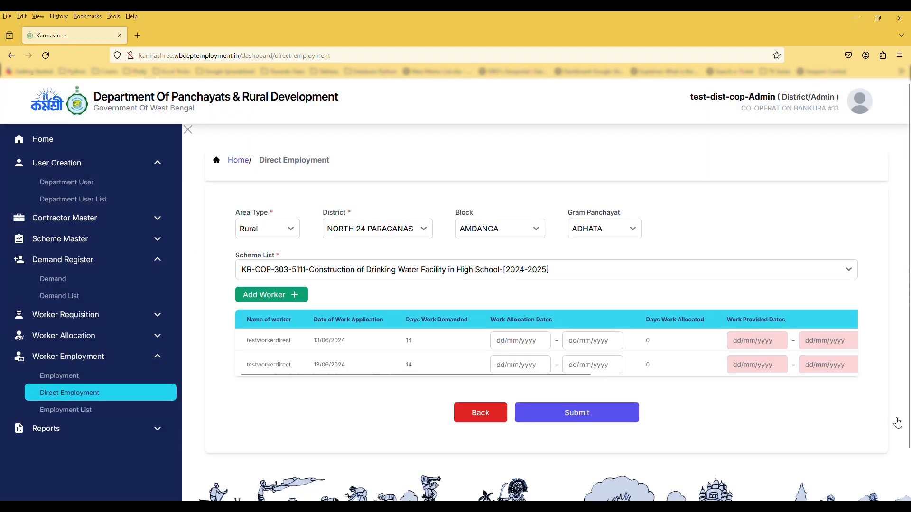
Set allocation dates: first worker 14–27 June, second worker 14–20 June
left_click(518, 341)
left_click(554, 427)
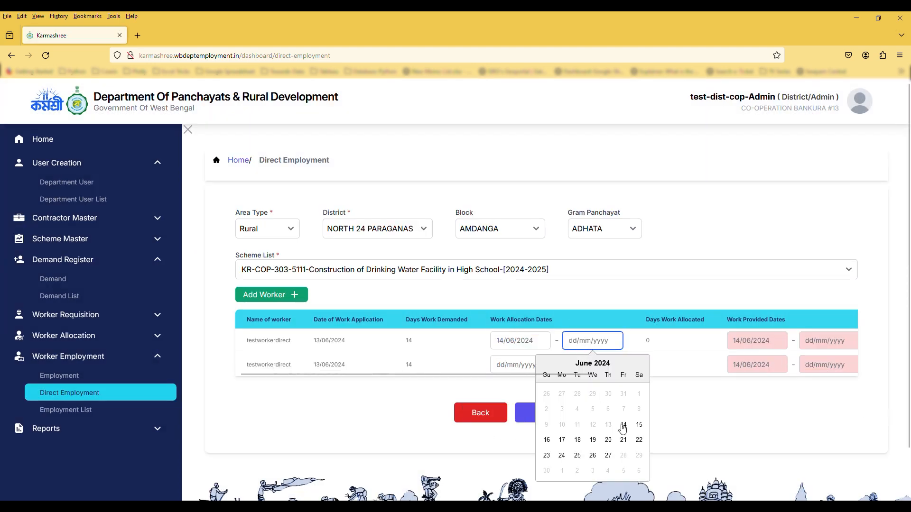
left_click(608, 441)
left_click(608, 451)
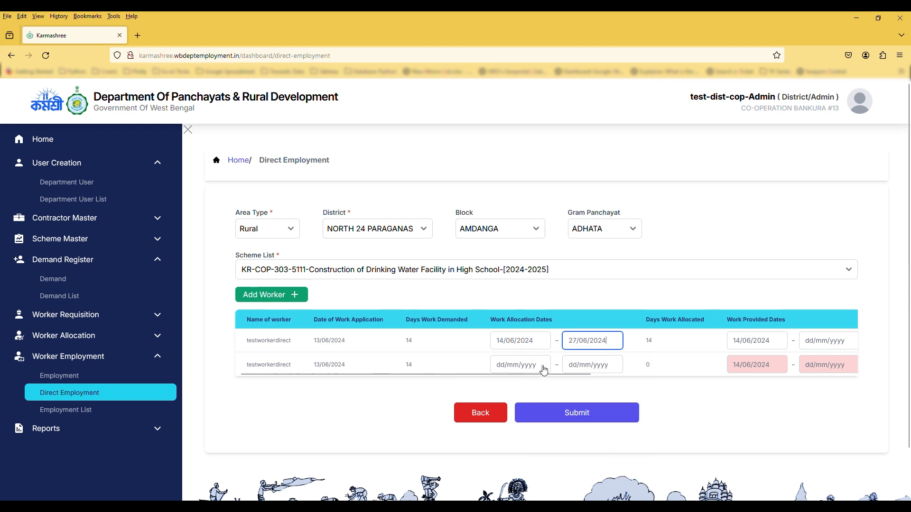
left_click(521, 366)
left_click(551, 293)
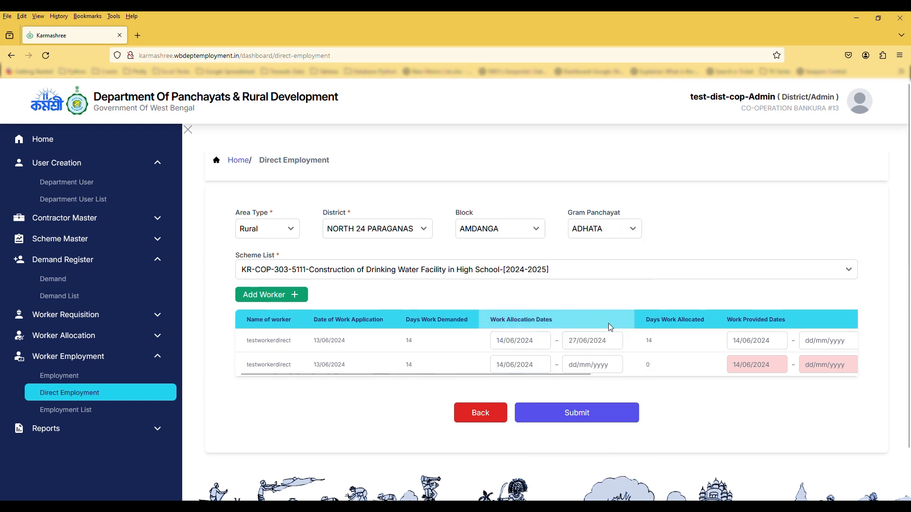
left_click(608, 308)
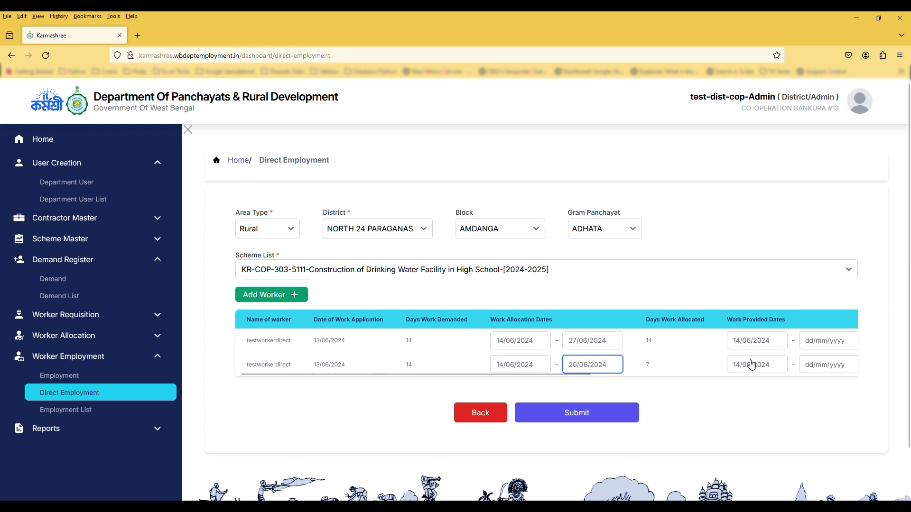
Set work-provided end dates to 26 June for the first worker and 20 June for the second
left_click_drag(533, 375, 637, 375)
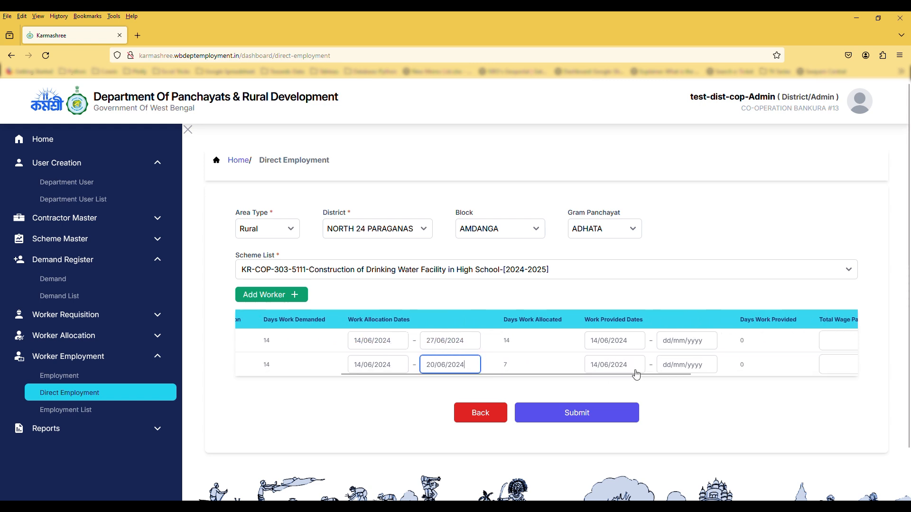
left_click(686, 340)
left_click(688, 443)
left_click(686, 365)
left_click(701, 309)
Enter wages 1200 and 800 with payment dates 27 June and 20 June, and submit
scroll(644, 375, "right", 5)
left_click(651, 340)
type("1200")
key("Tab")
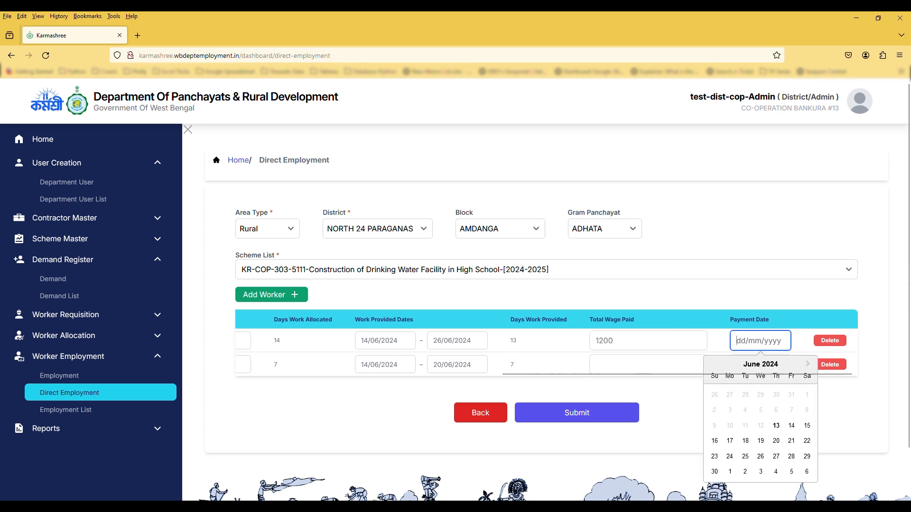
left_click(776, 456)
left_click(647, 365)
type("800")
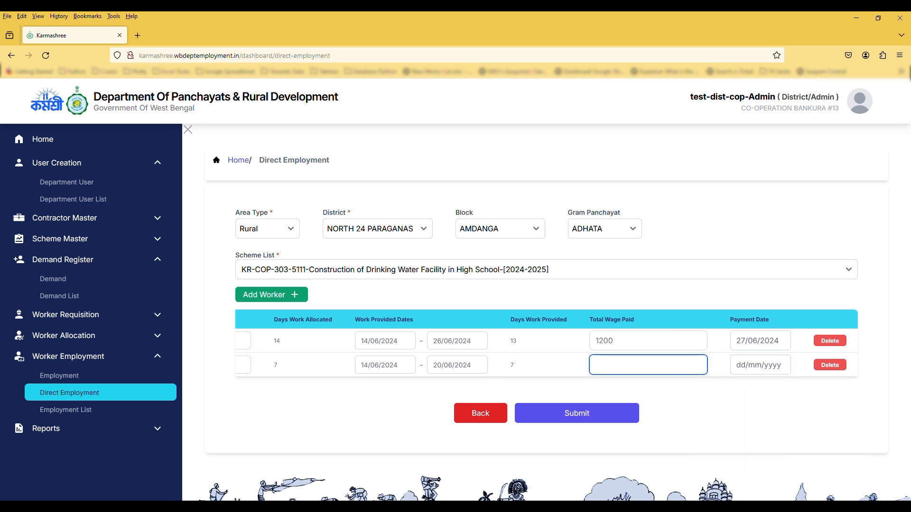
left_click(759, 365)
left_click(776, 303)
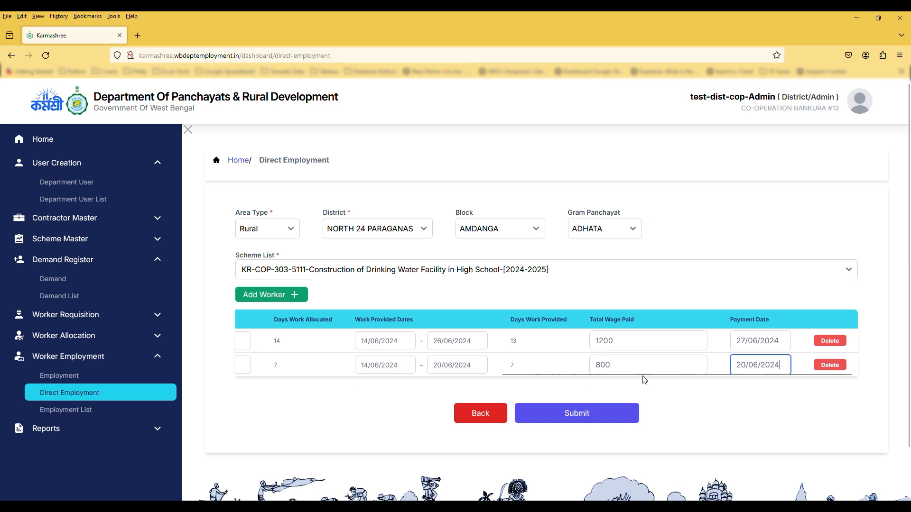
left_click(575, 416)
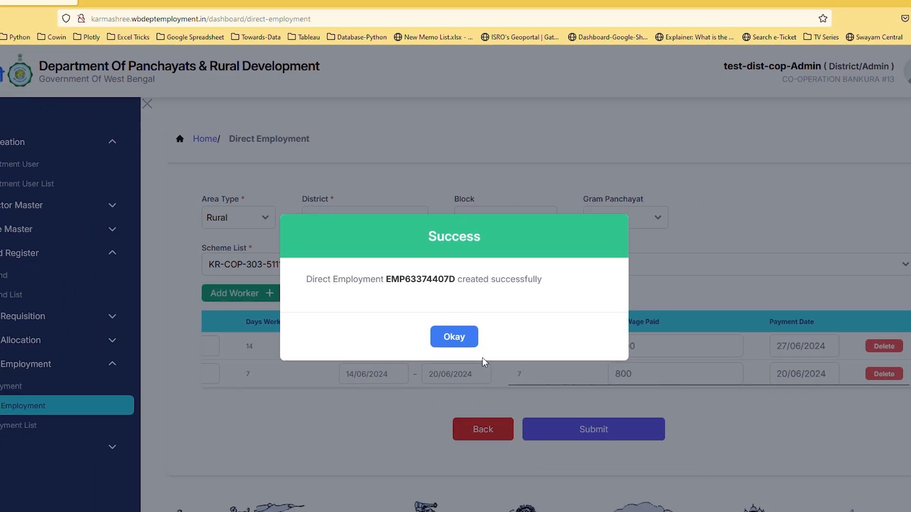
left_click(453, 339)
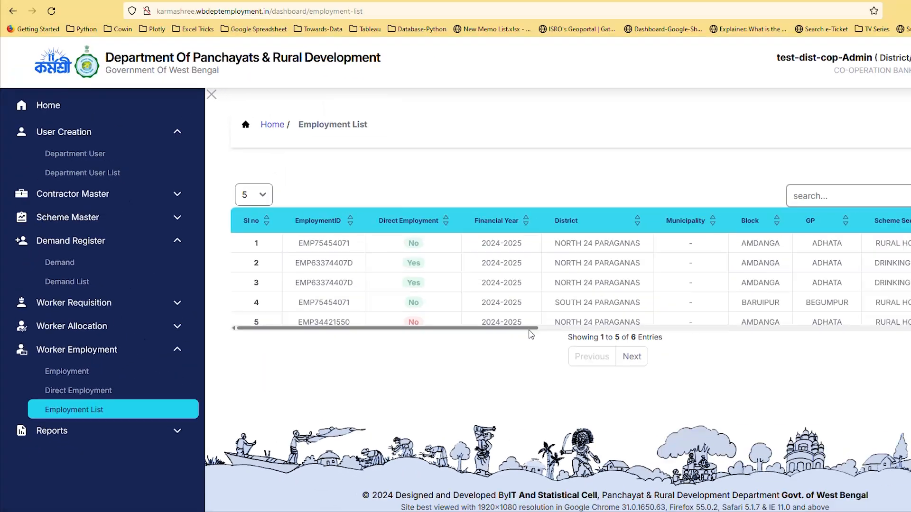
left_click_drag(474, 338, 459, 353)
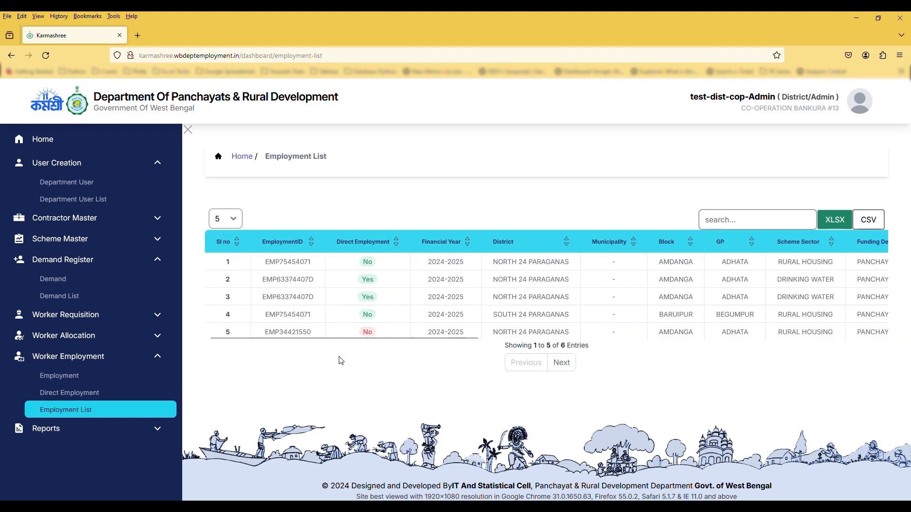